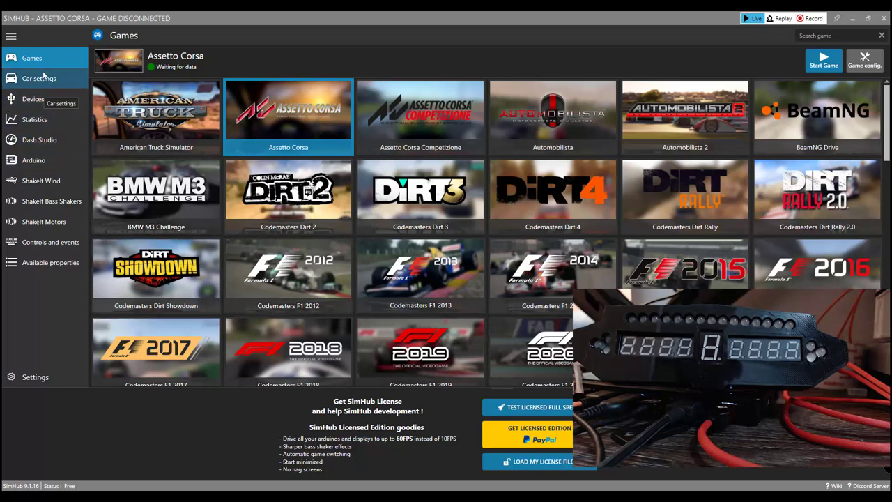
- Review the Arduino hardware settings by switching to Multiple arduinos mode and back to Single arduino
left_click(27, 159)
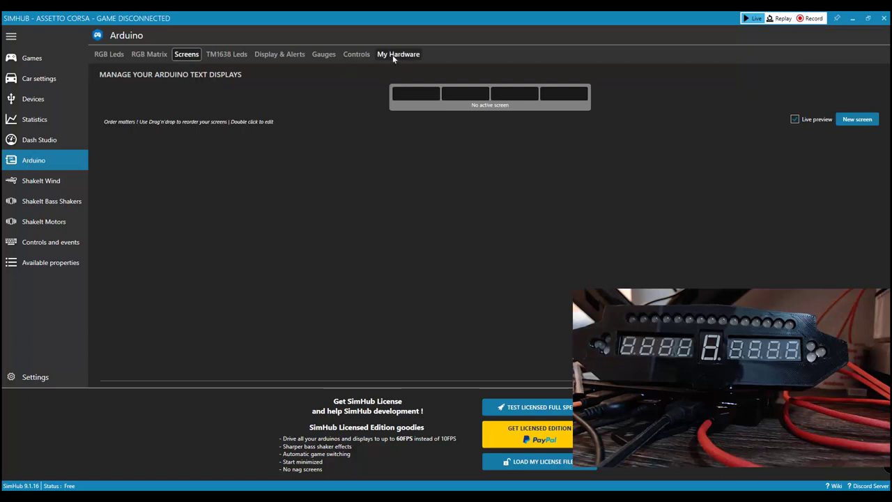
left_click(392, 56)
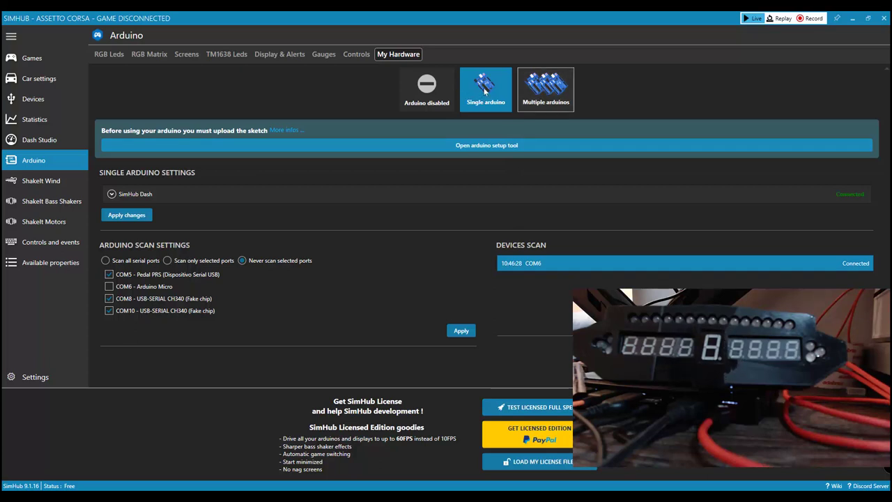
left_click(537, 97)
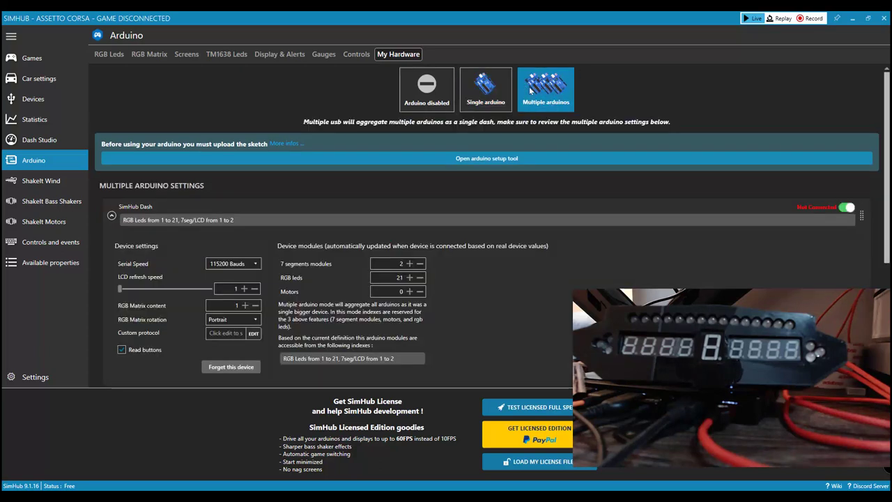
left_click(494, 96)
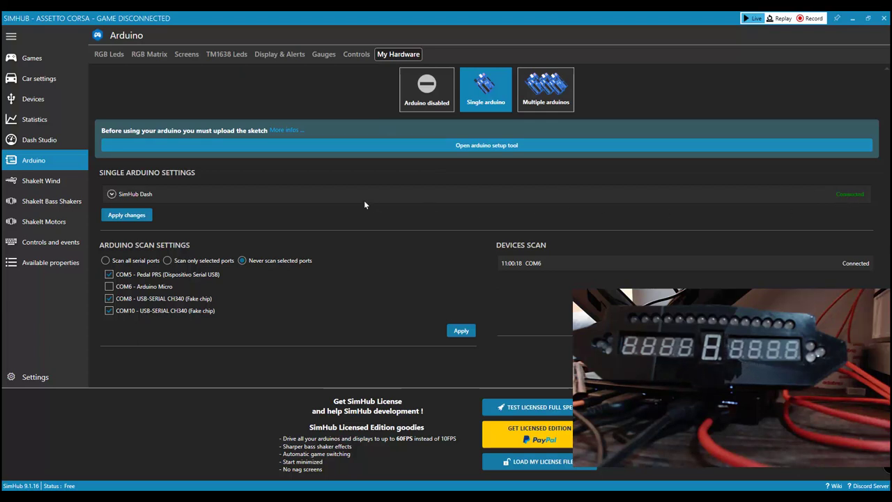
- Create a new Arduino text display screen and name it Display
left_click(186, 56)
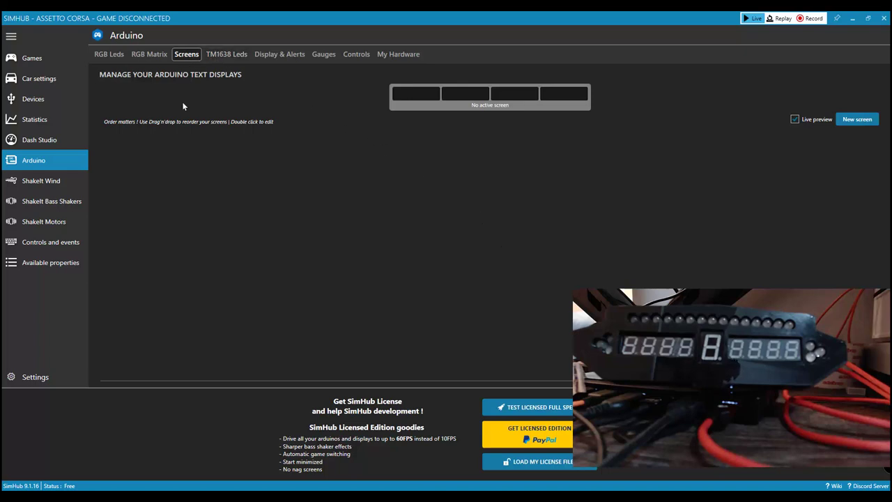
left_click(857, 119)
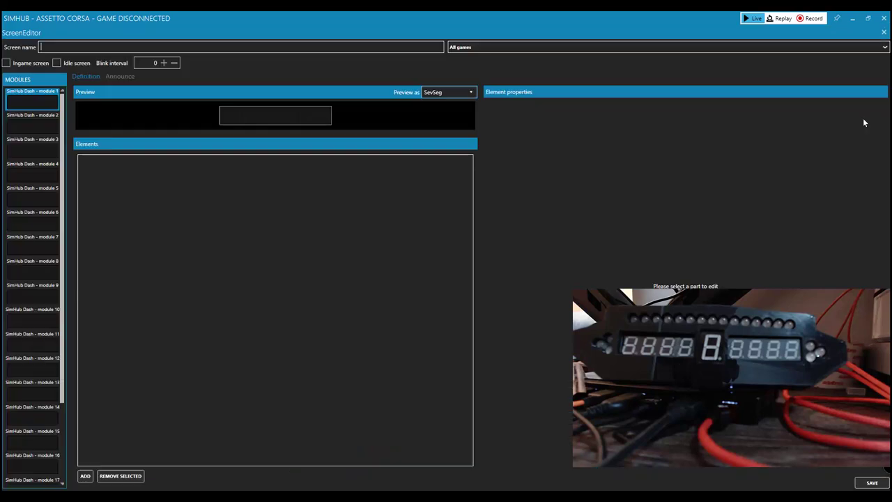
left_click(40, 99)
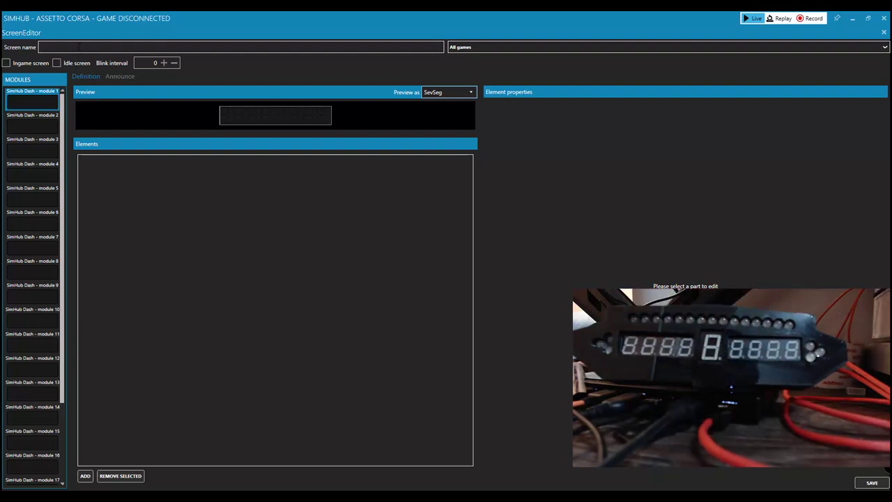
type("Displa")
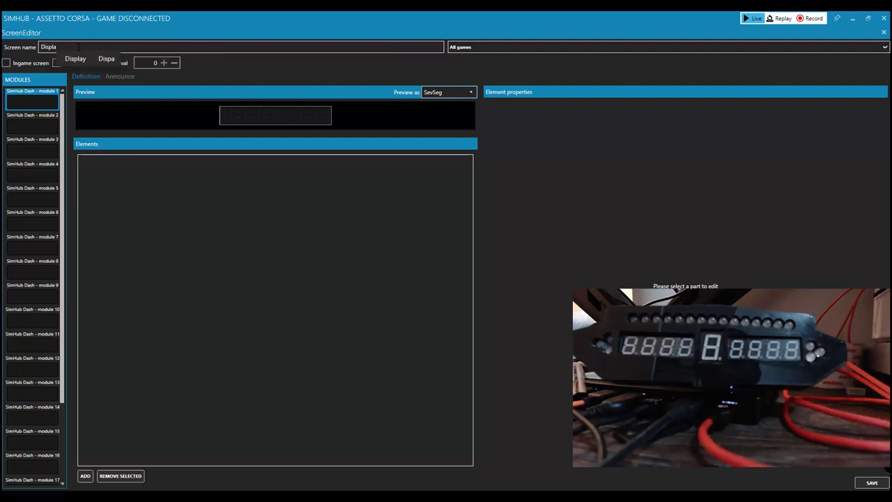
type("y")
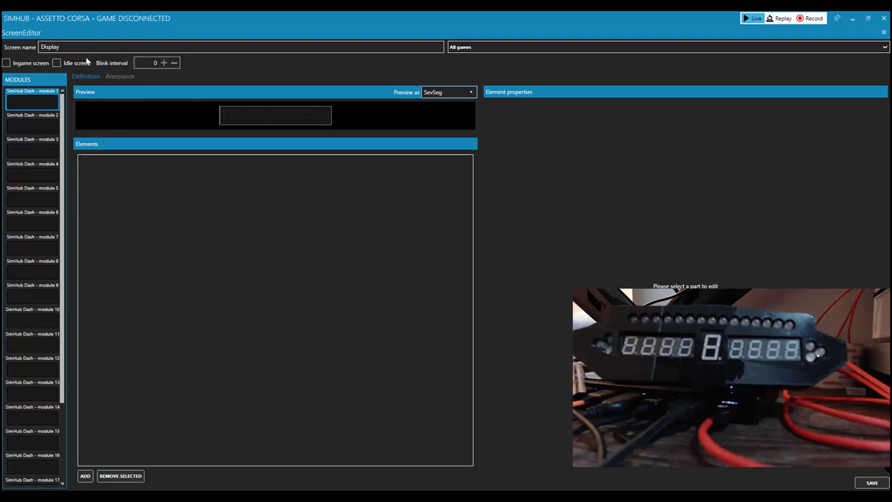
- Enable the Display screen as both in-game and idle screen, and check its list of applicable games
left_click(6, 63)
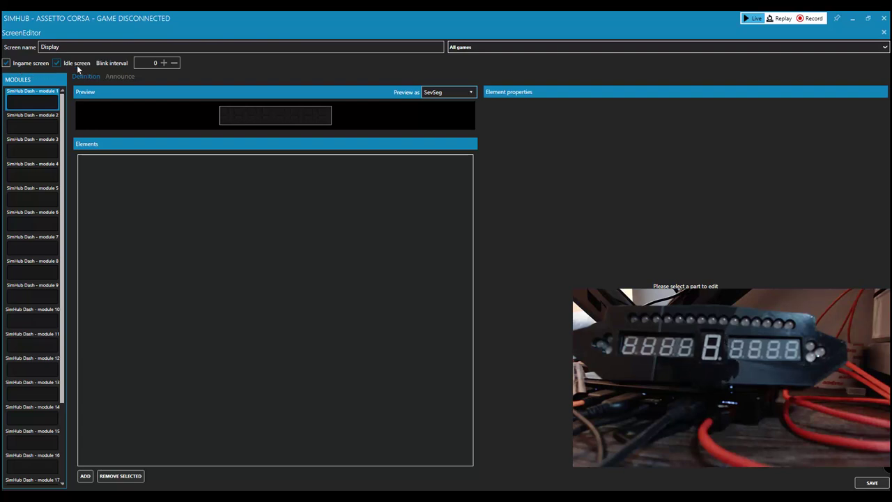
left_click(471, 48)
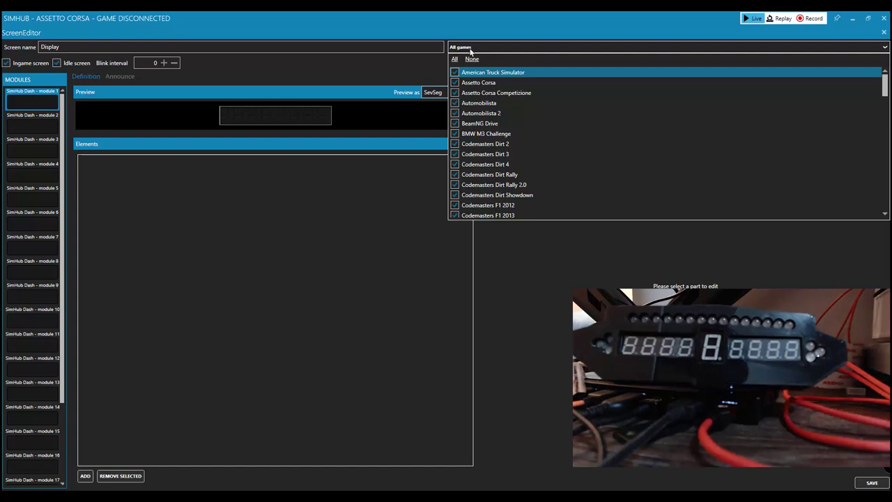
left_click(469, 49)
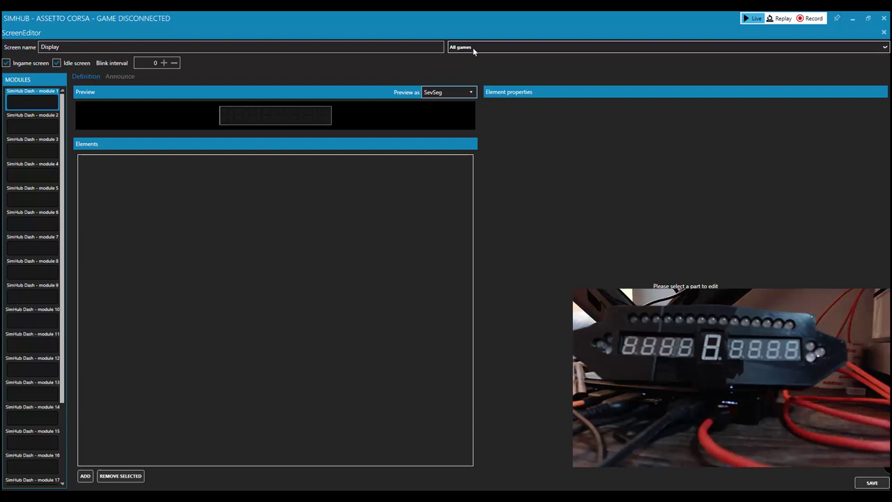
- Add a SimHub Property element showing GameData.Rpms to module 1 of the Display screen, and save the screen
left_click(84, 477)
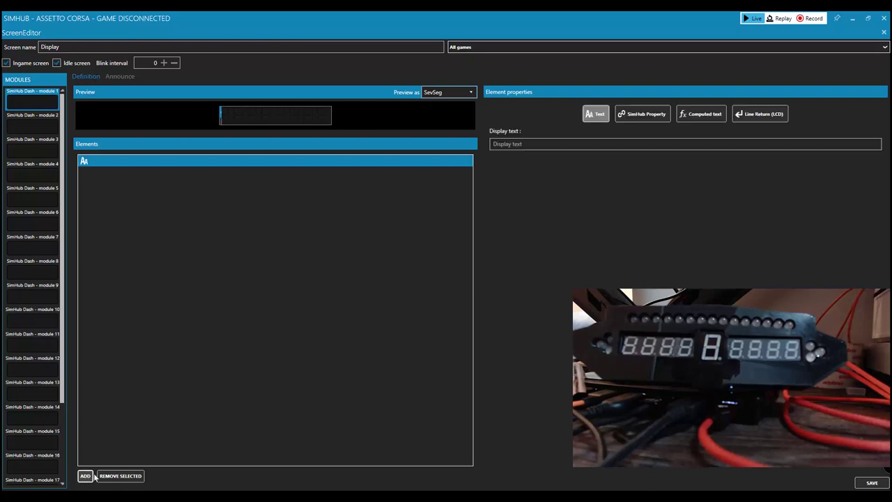
left_click(644, 116)
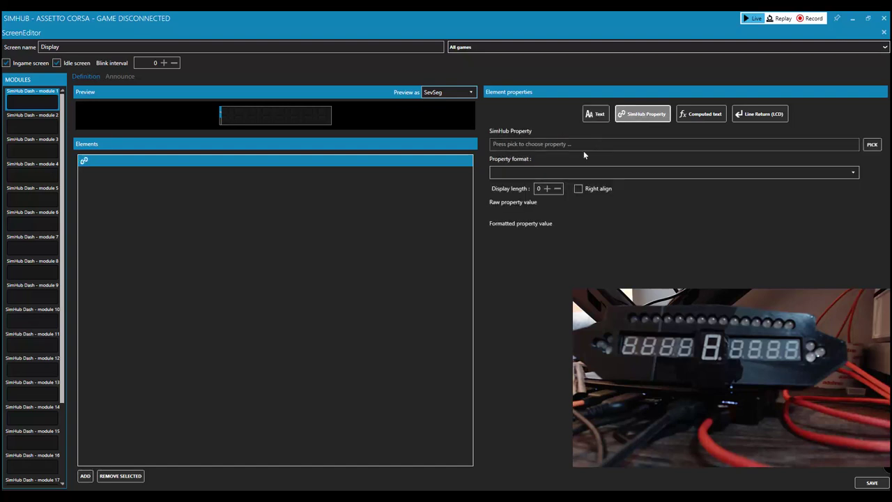
left_click(872, 145)
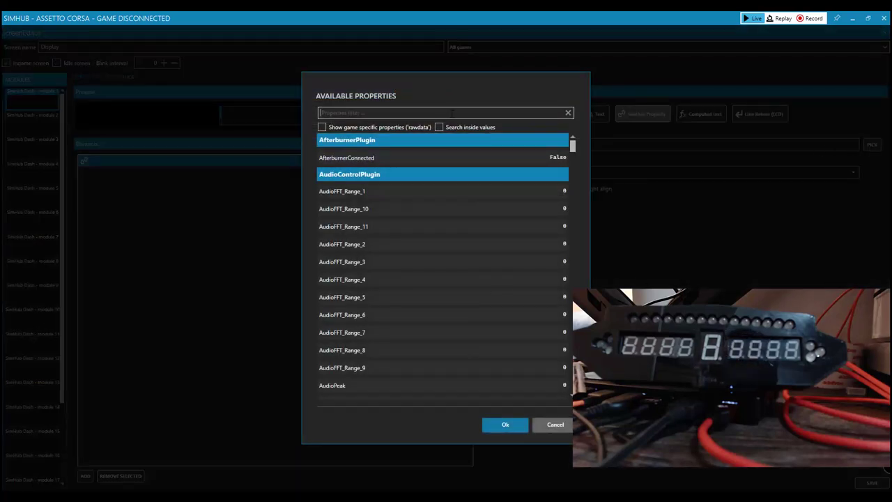
type("rpm")
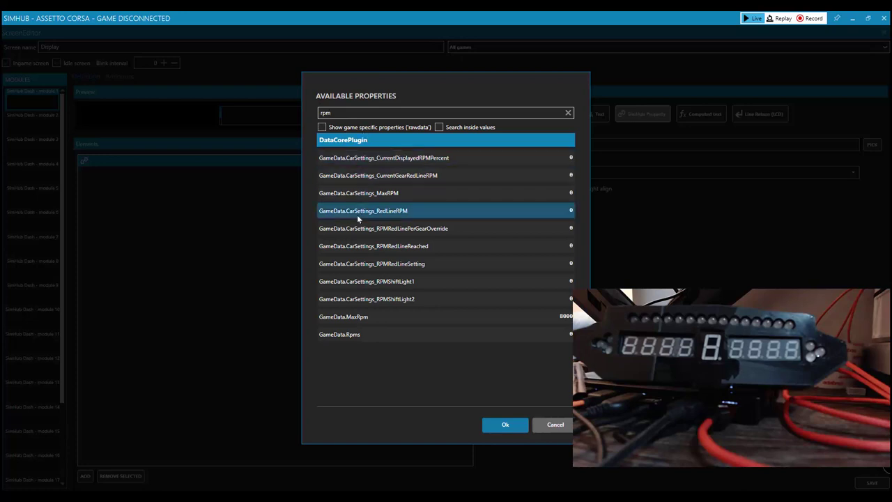
left_click(345, 335)
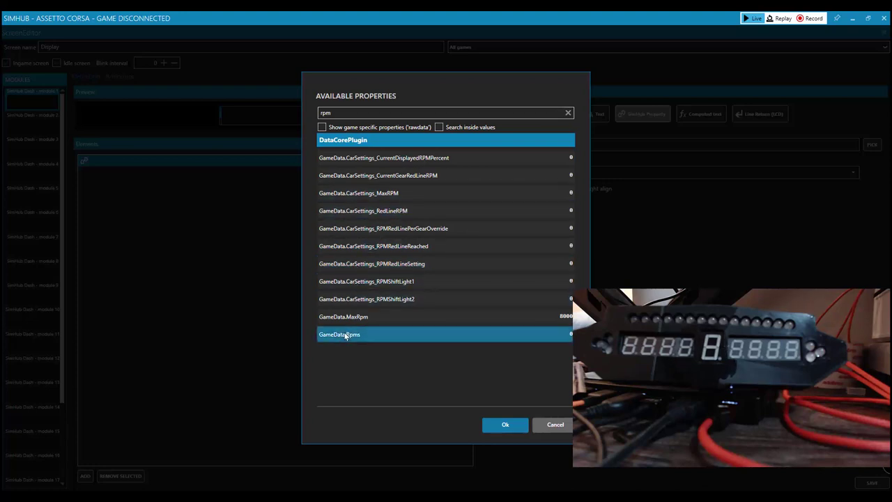
left_click(501, 426)
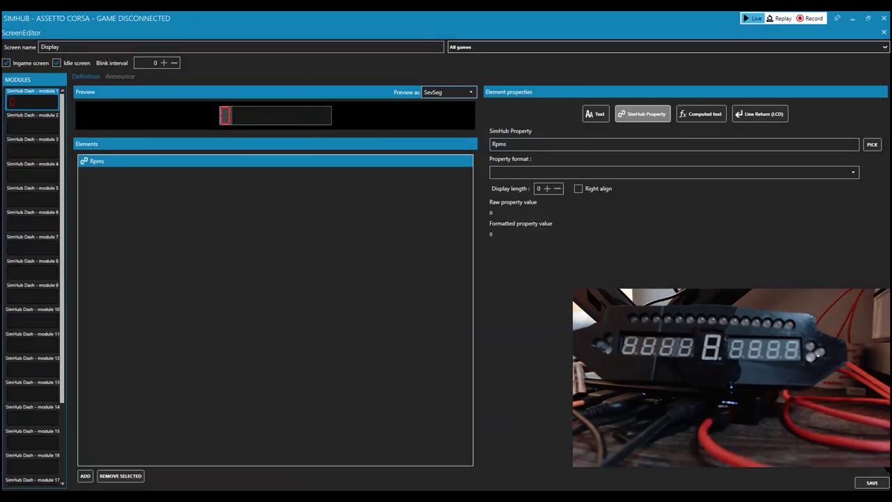
left_click(869, 484)
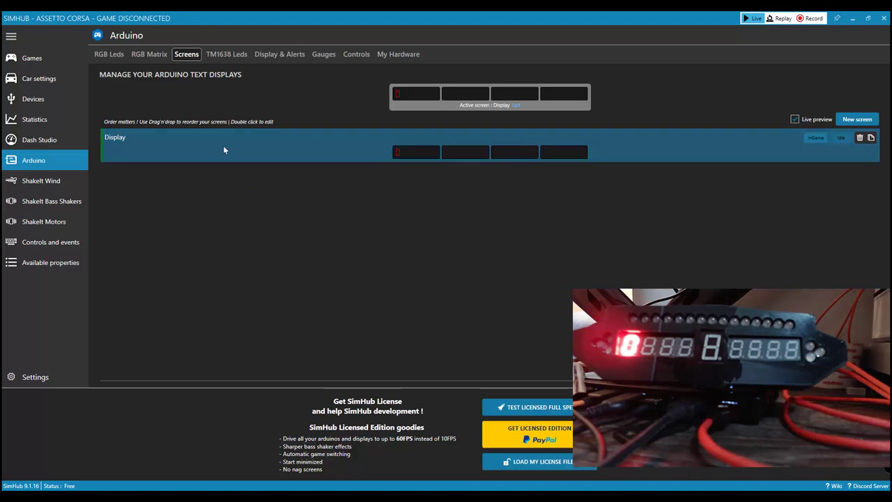
- Edit the Display screen's Rpms element to display length 4, right alignment and property format 0, and save the screen
double_click(297, 152)
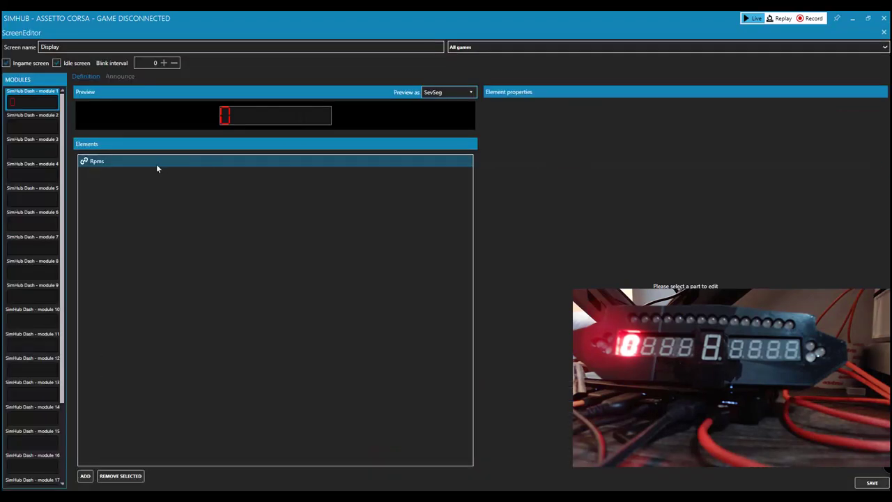
left_click(154, 168)
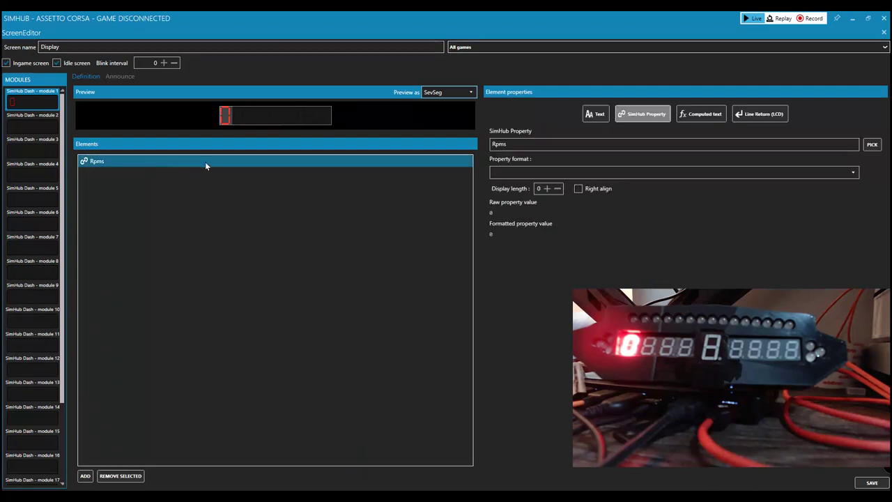
left_click(546, 189)
left_click(546, 189)
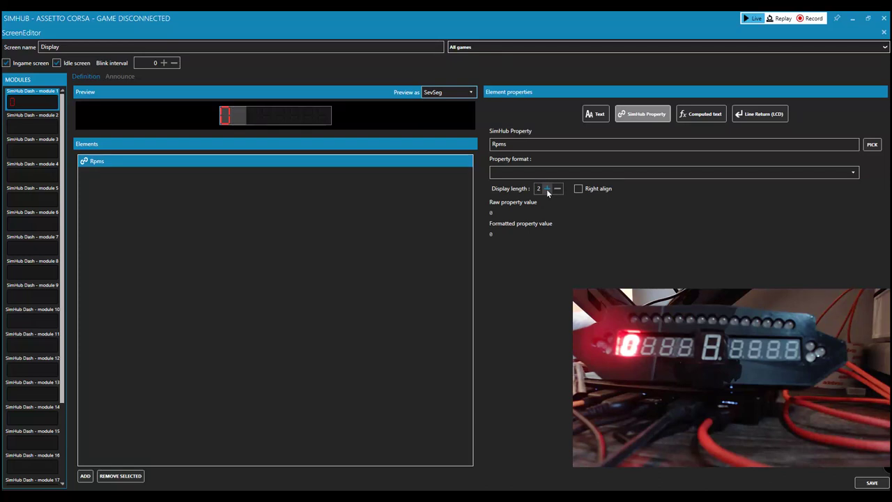
left_click(546, 189)
left_click(546, 189)
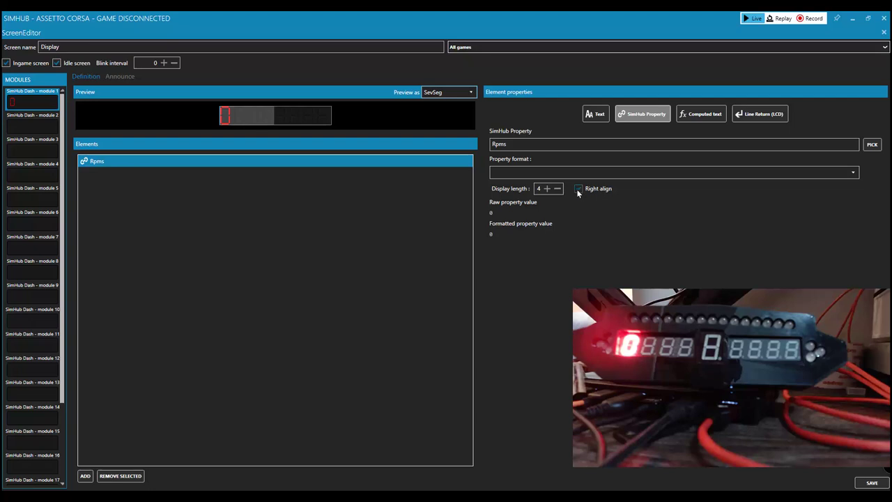
left_click(578, 189)
left_click(854, 172)
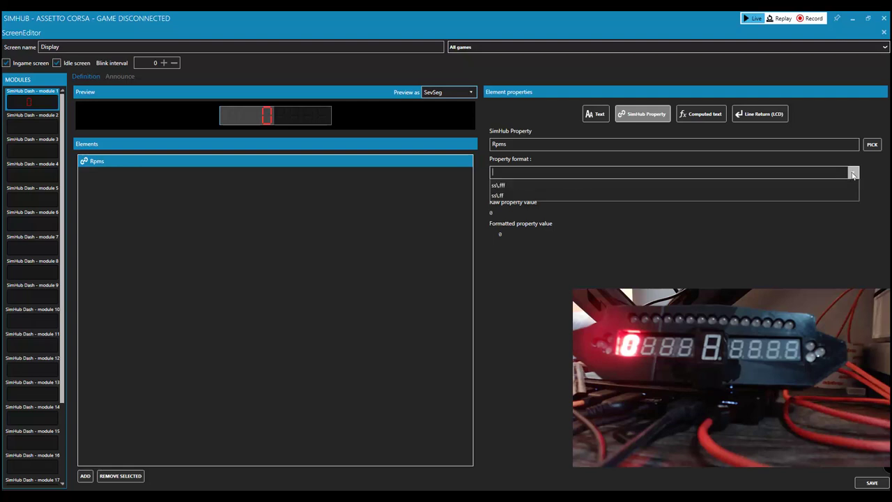
left_click(686, 189)
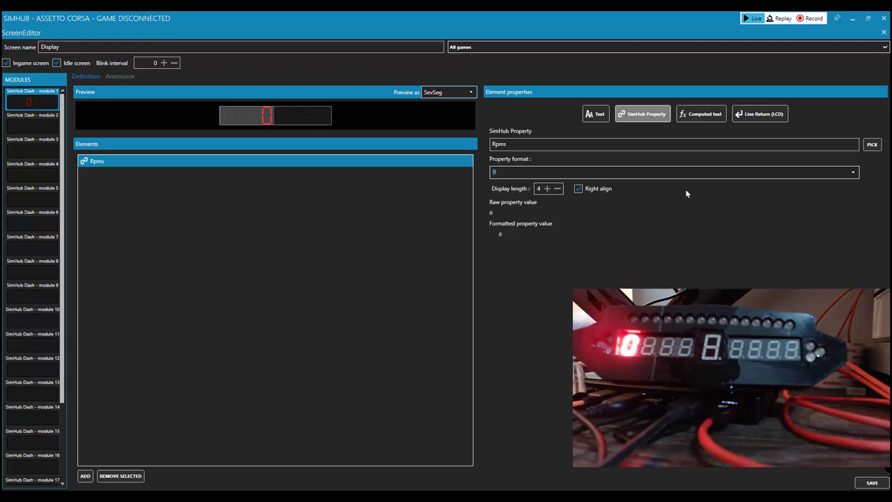
left_click(872, 483)
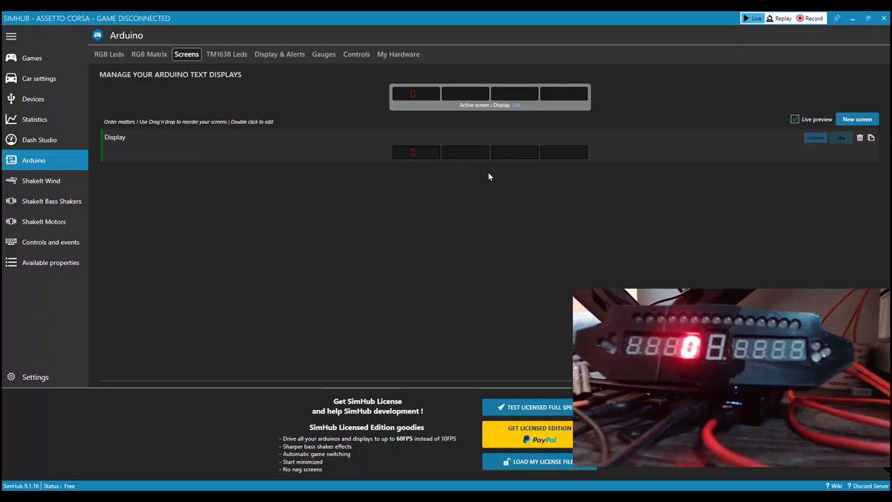
- Reopen the Display screen and add a second SimHub Property element showing GameData.SpeedKmh below Rpms
double_click(506, 152)
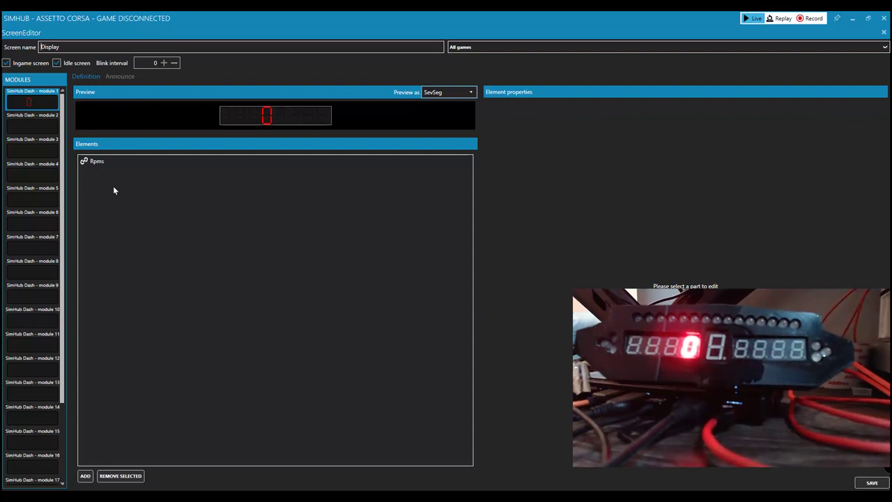
left_click(85, 476)
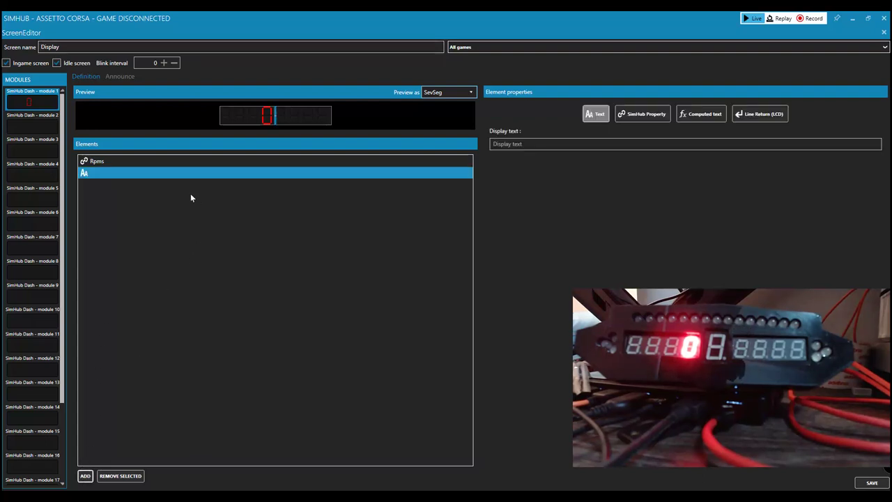
left_click(643, 114)
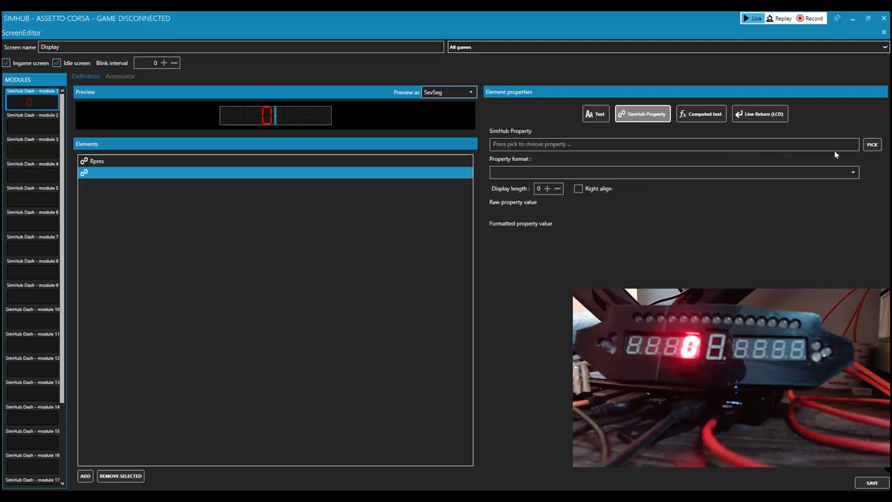
left_click(872, 145)
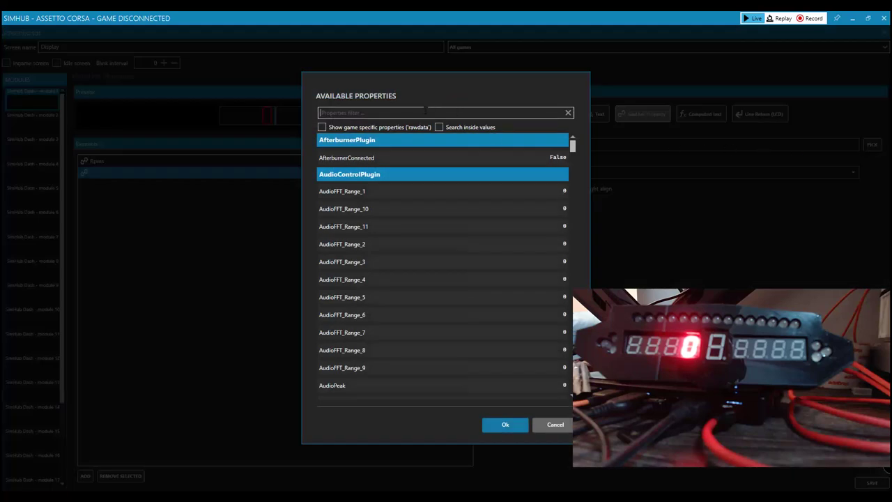
type("speed")
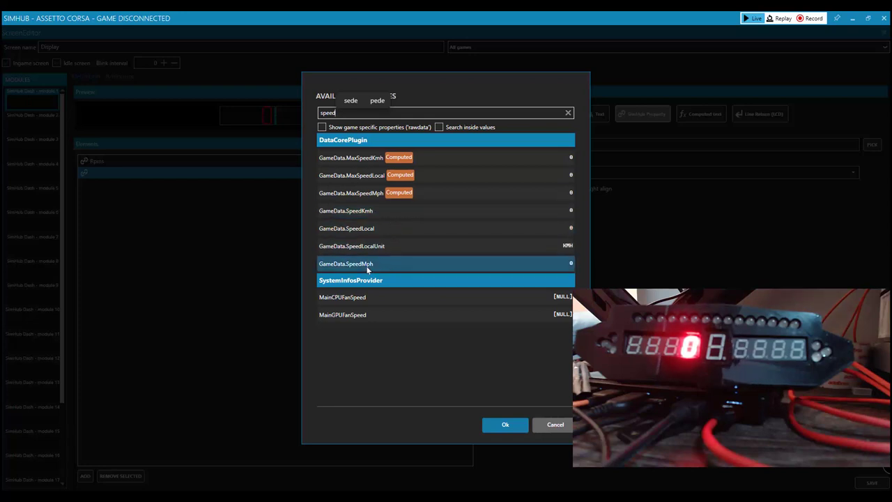
double_click(378, 211)
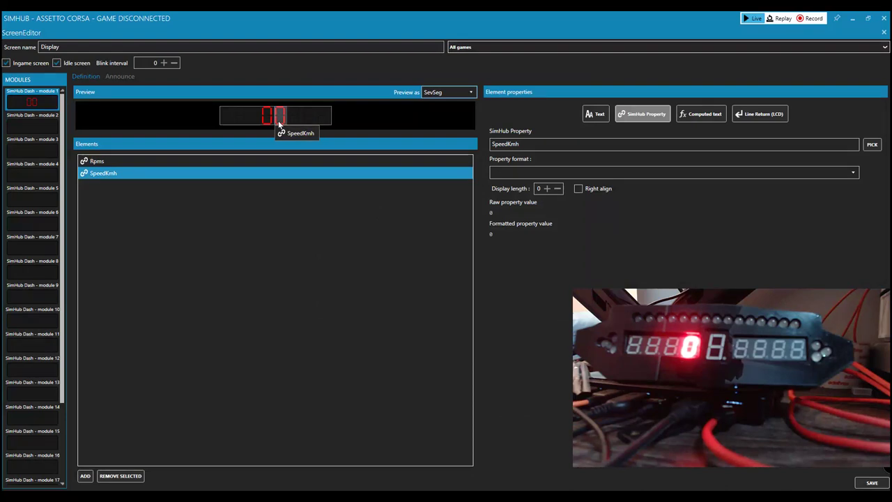
- Right-align the SpeedKmh element and set its display length to 4
left_click(577, 188)
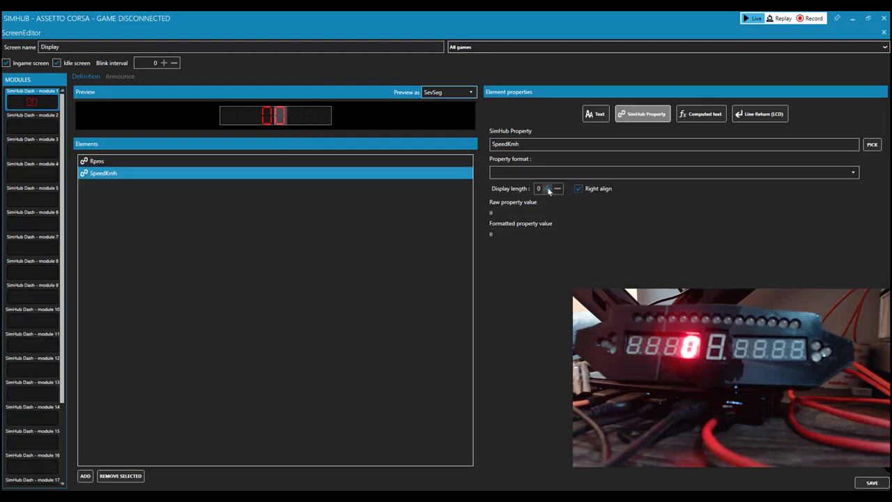
left_click(547, 188)
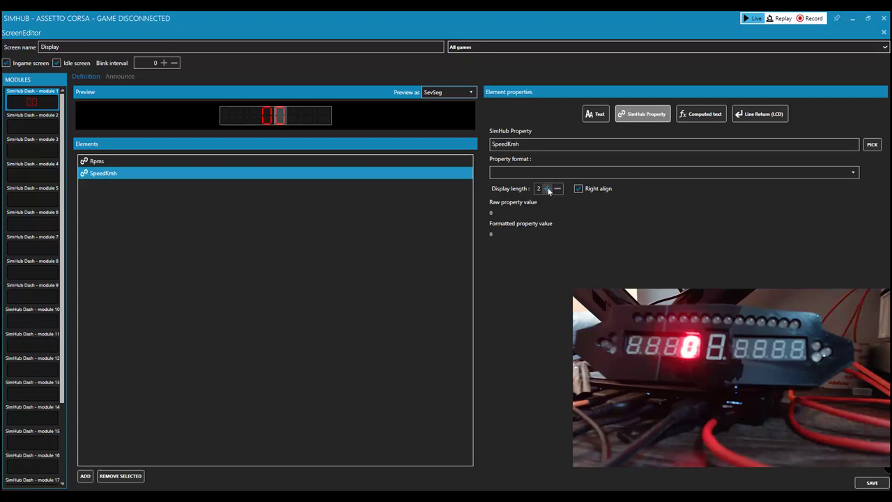
left_click(547, 188)
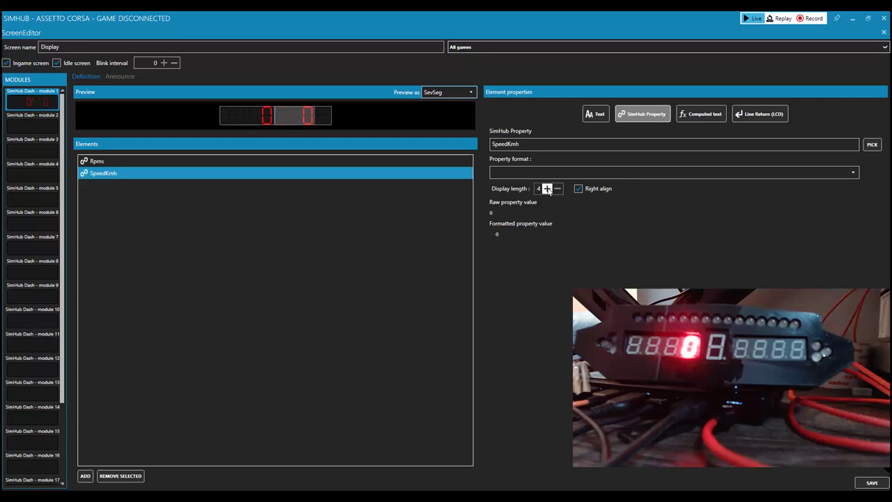
- Save the Display screen with the SpeedKmh element at display length 4, and reopen the screen for editing
left_click(548, 188)
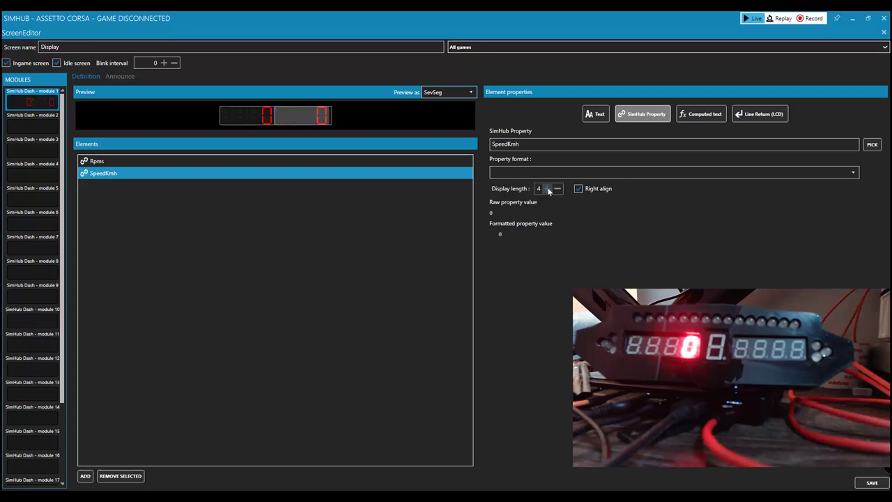
left_click(858, 483)
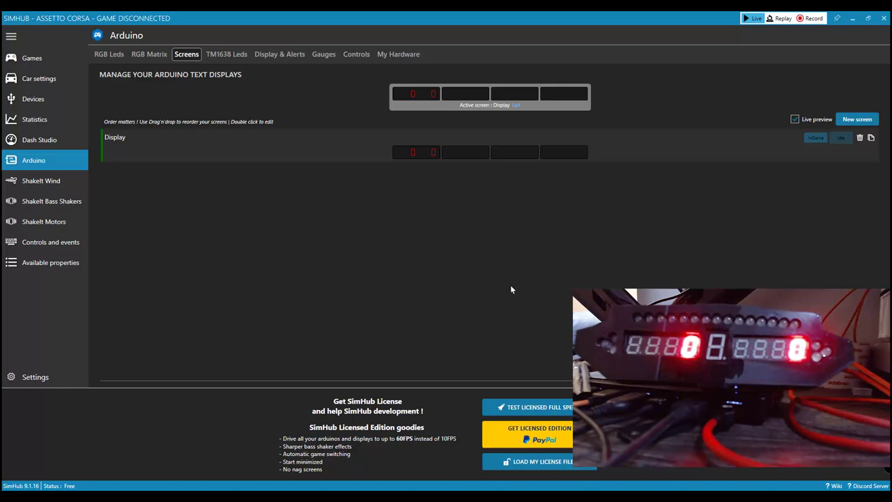
left_click(468, 160)
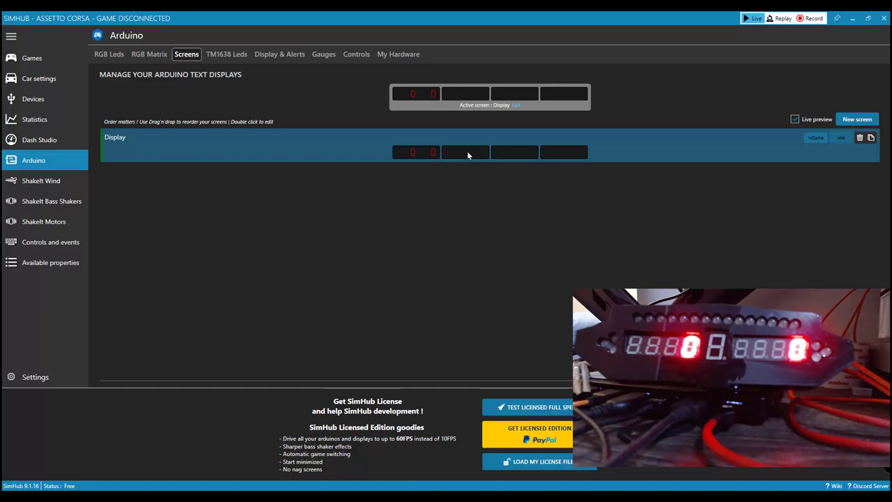
double_click(467, 152)
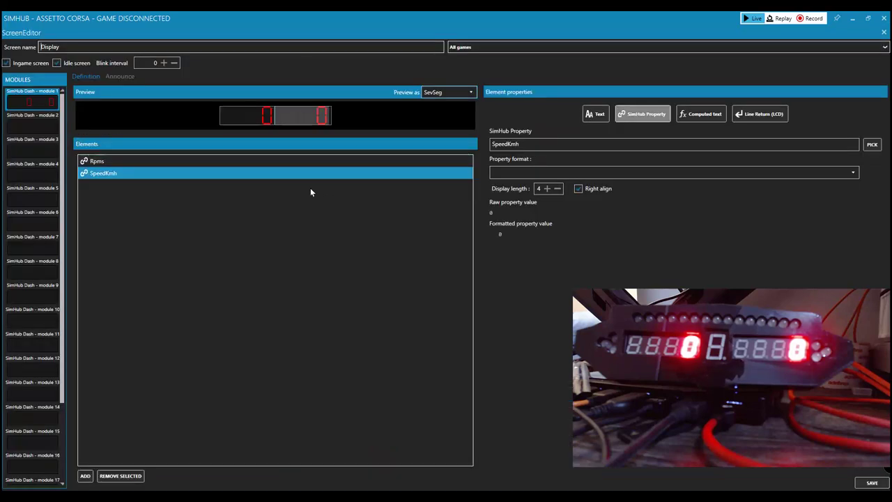
- Examine the contents of module 2 and the Rpms and SpeedKmh elements in module 1 of the Display screen
left_click(31, 124)
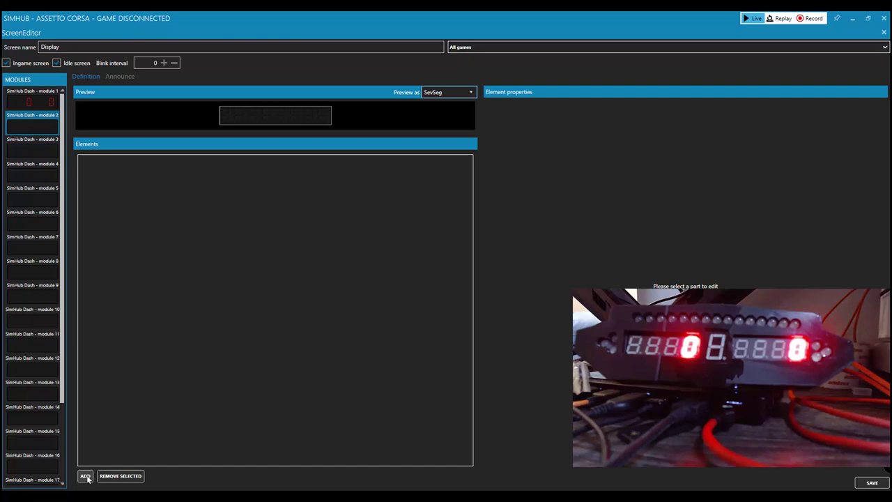
left_click(28, 98)
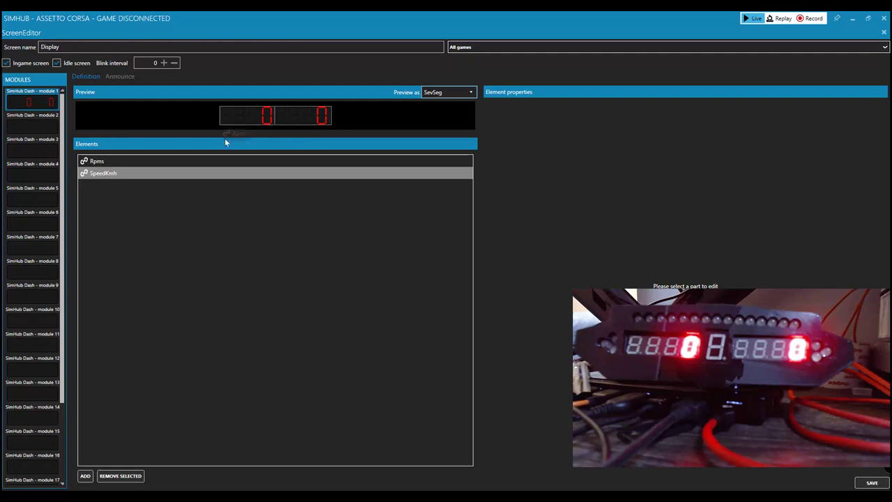
left_click(187, 161)
left_click(182, 171)
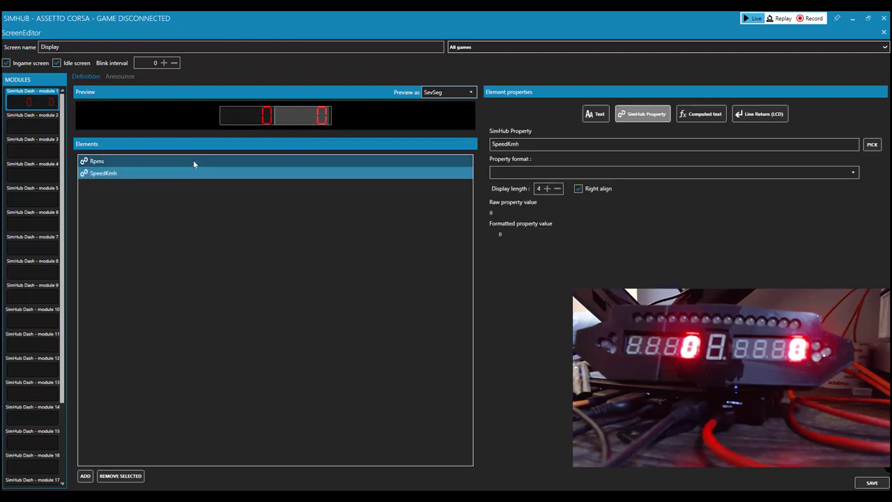
left_click(193, 160)
left_click(191, 169)
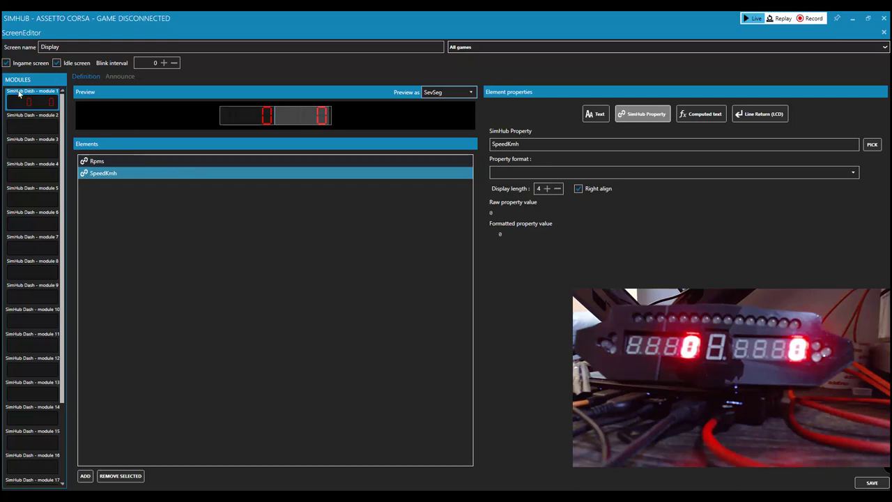
- Add a SimHub Property element showing GameData.Gear to module 2 of the Display screen, and save the screen
left_click(27, 123)
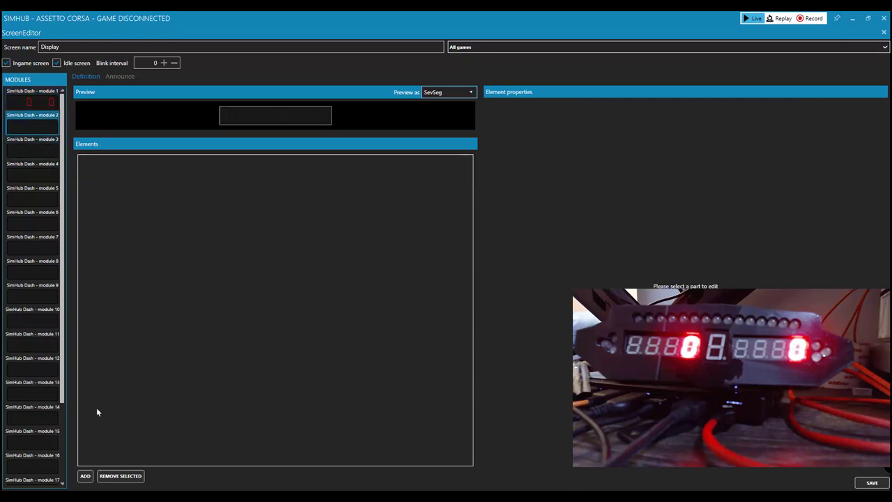
left_click(84, 475)
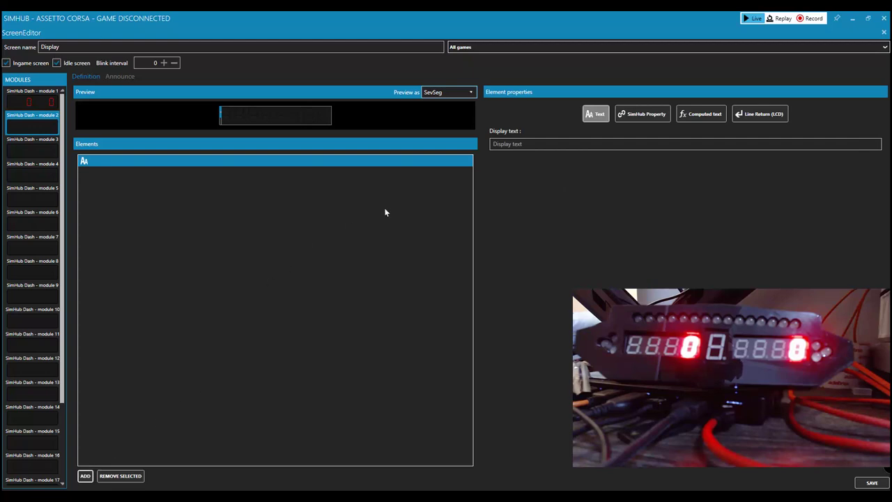
left_click(643, 117)
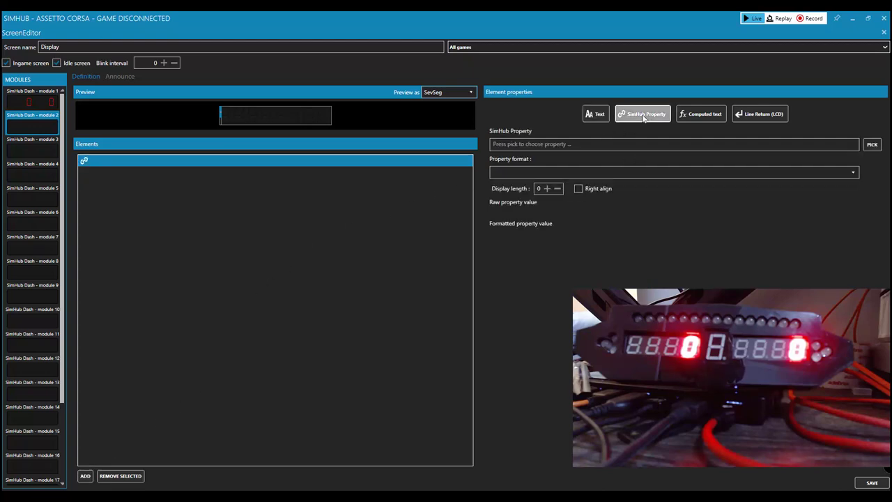
left_click(872, 145)
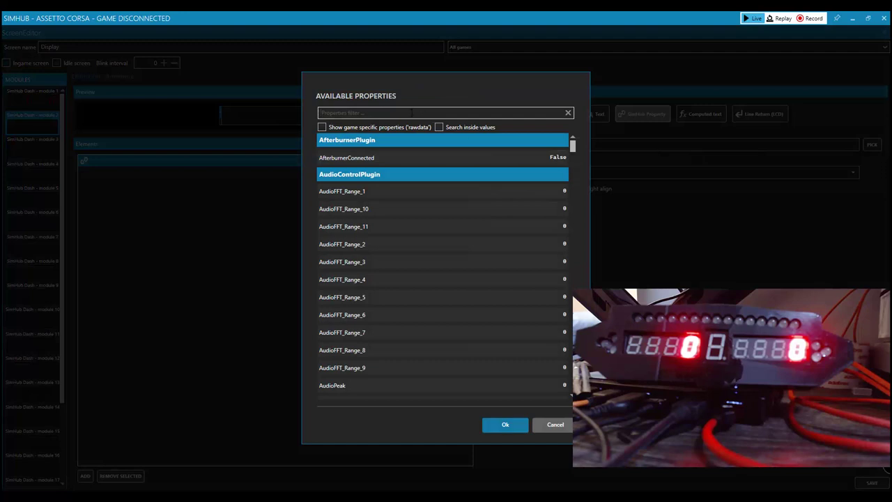
type("gear")
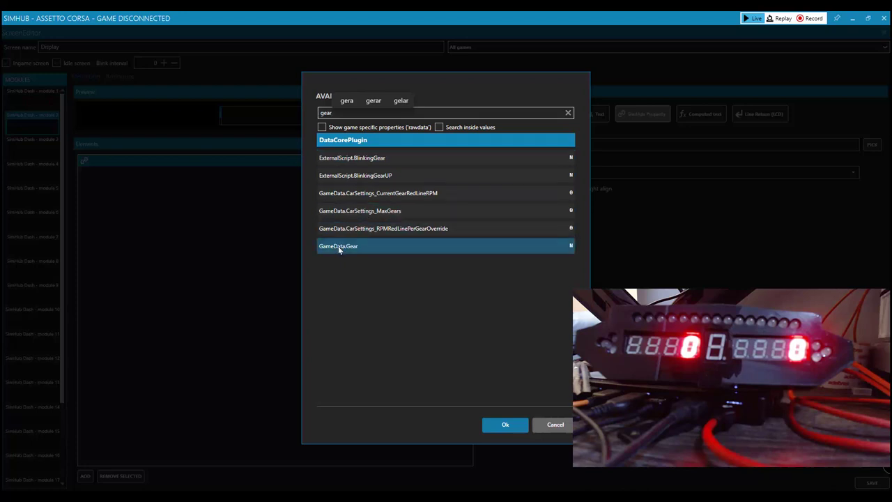
double_click(564, 249)
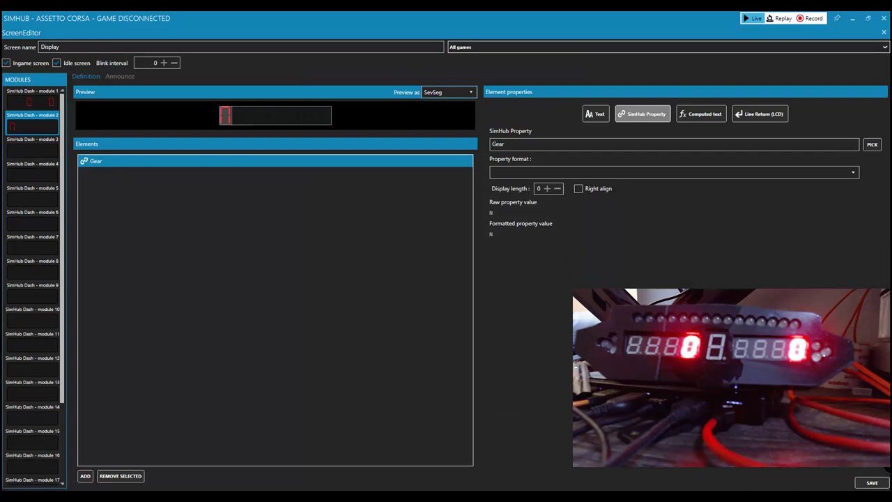
left_click(872, 482)
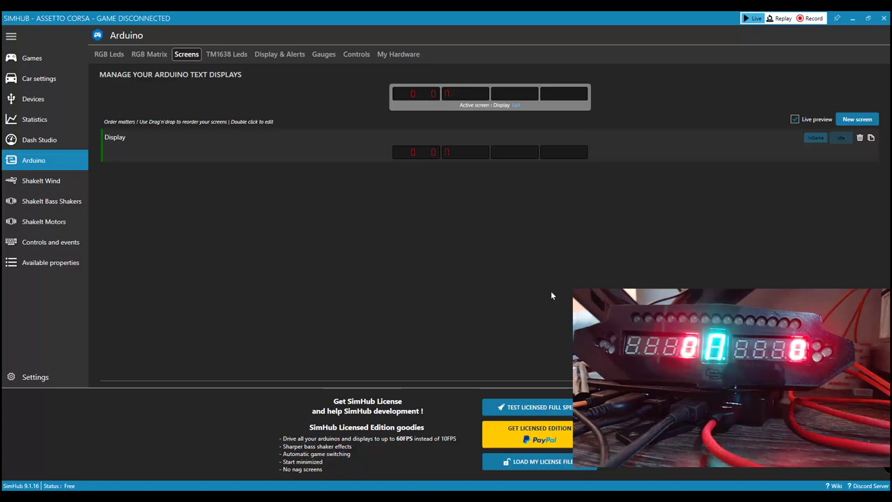
- Create a second text screen with a SimHub Property element showing CustomExpression.CompactDelta in module 1
left_click(202, 135)
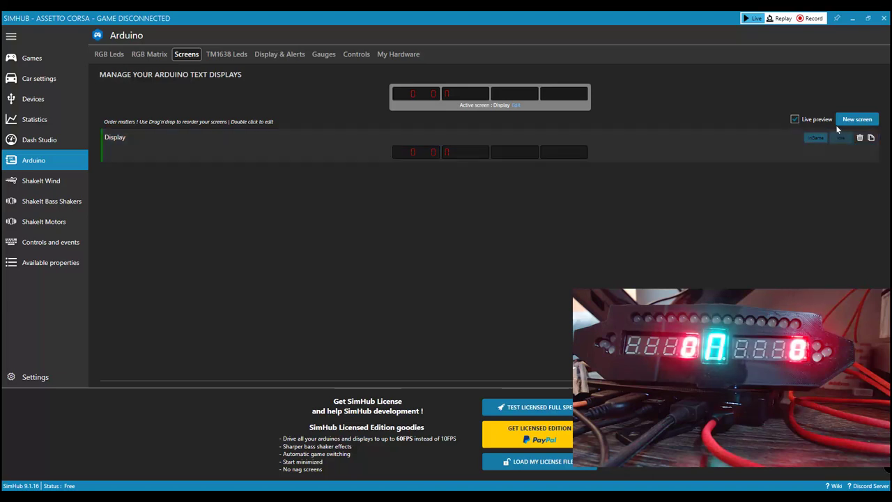
left_click(855, 120)
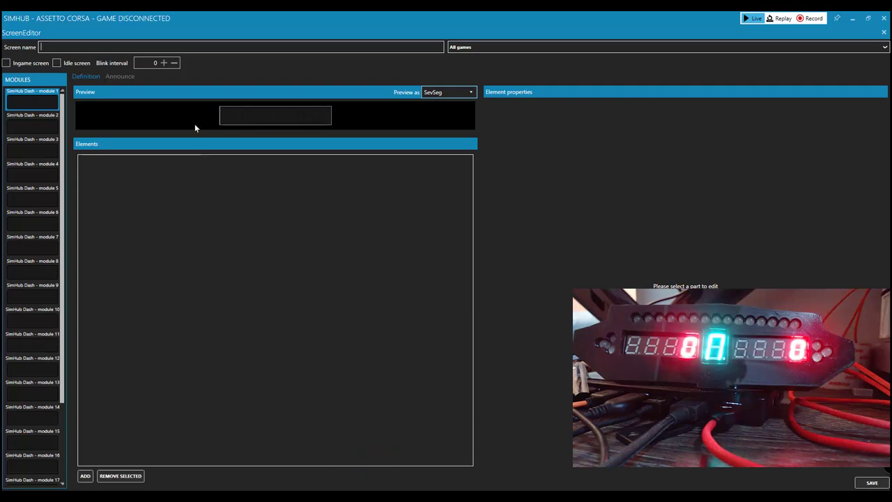
left_click(85, 475)
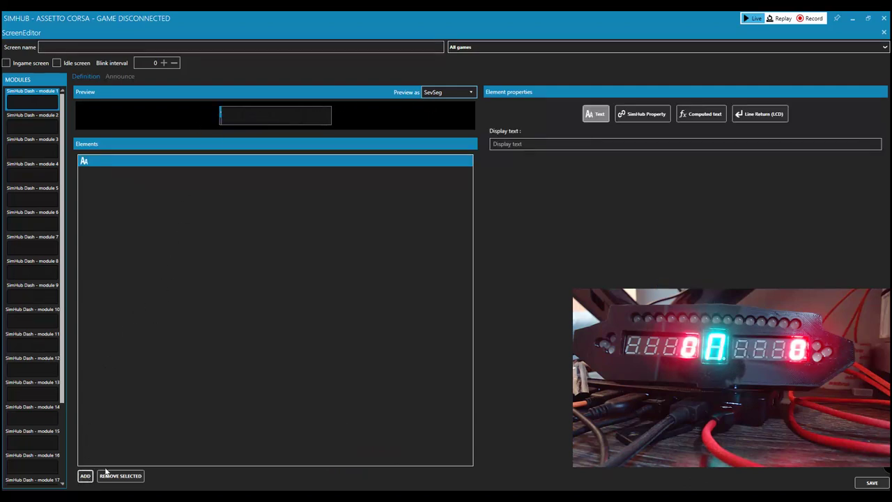
left_click(645, 115)
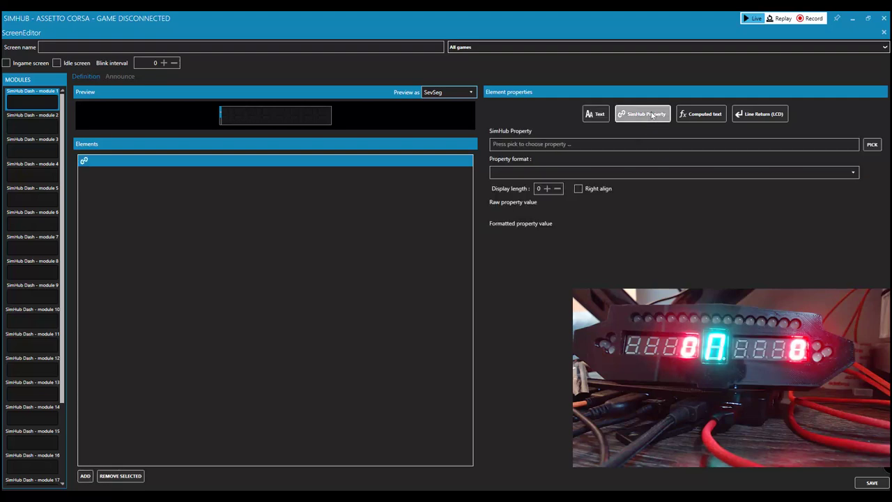
left_click(872, 145)
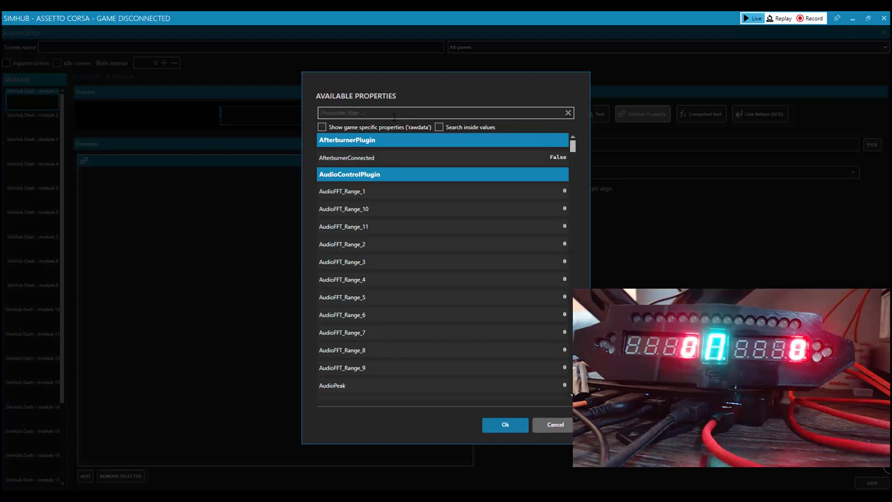
type("delta")
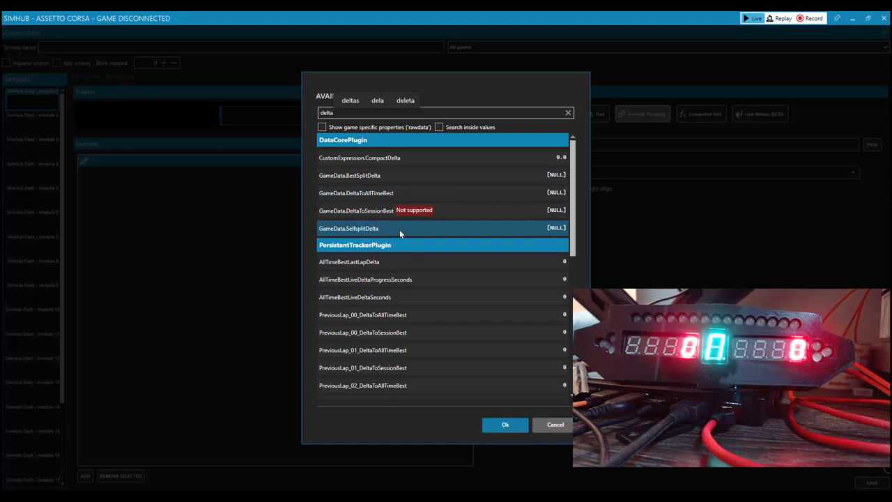
double_click(420, 159)
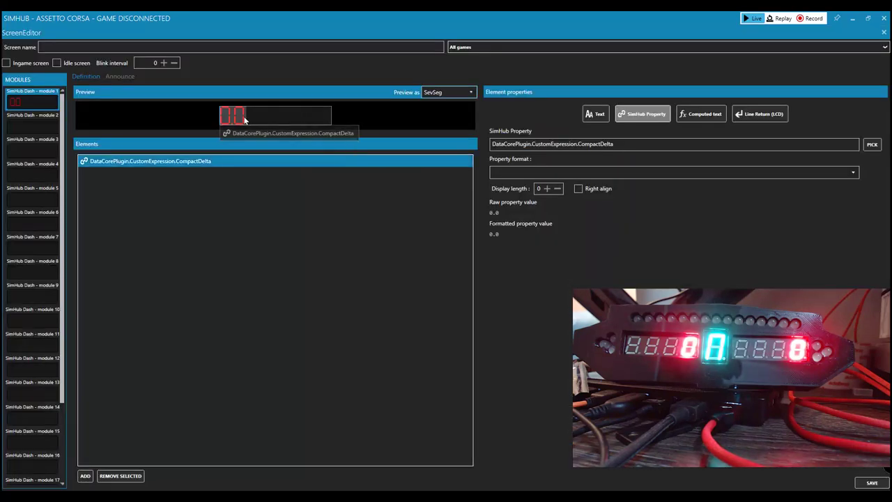
- Set the CompactDelta element to display length 4, right alignment and property format 0.0, and save the unnamed screen
left_click(547, 189)
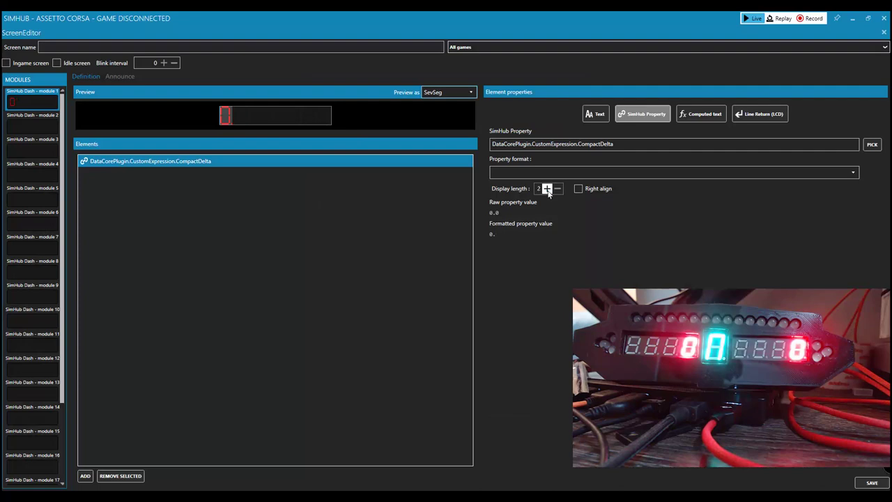
left_click(546, 188)
left_click(547, 189)
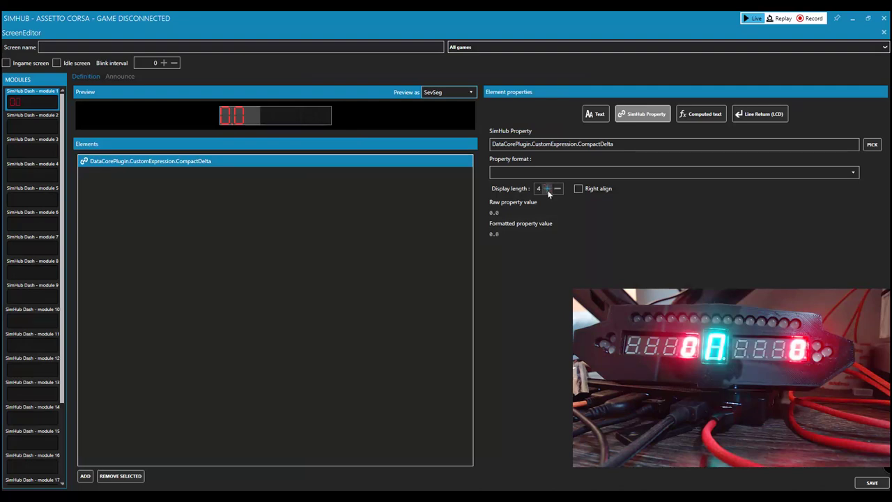
left_click(577, 189)
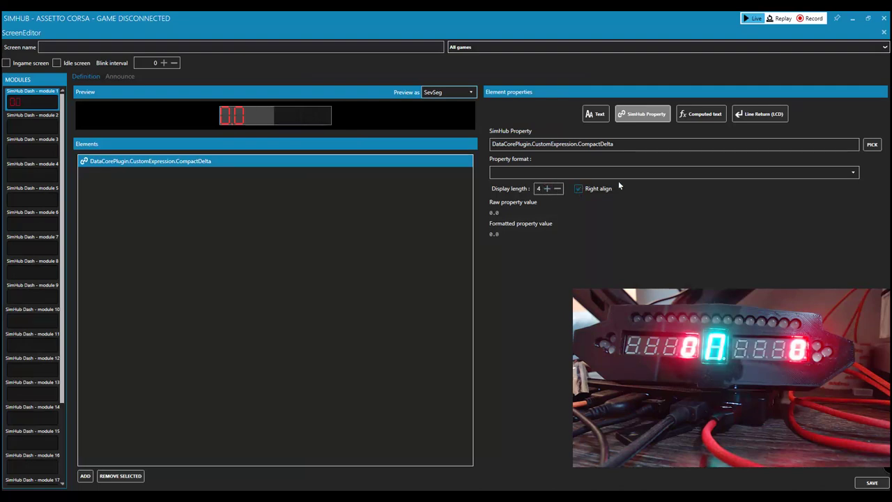
left_click(654, 174)
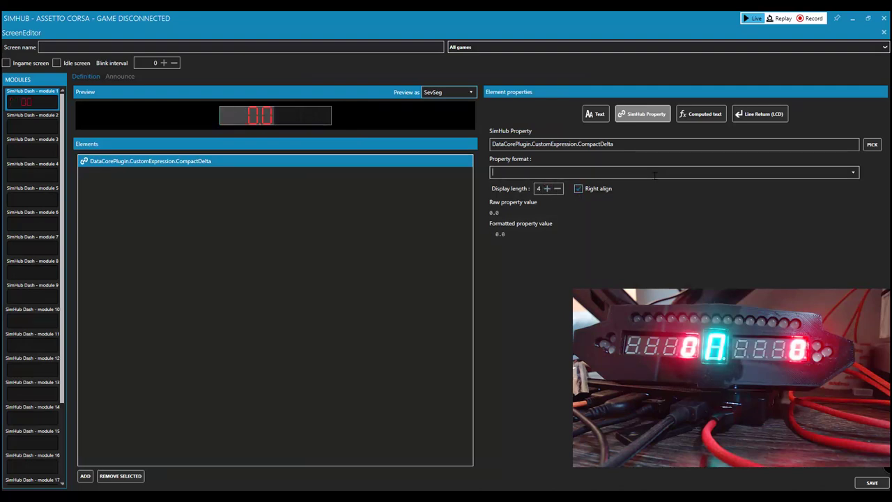
left_click(852, 171)
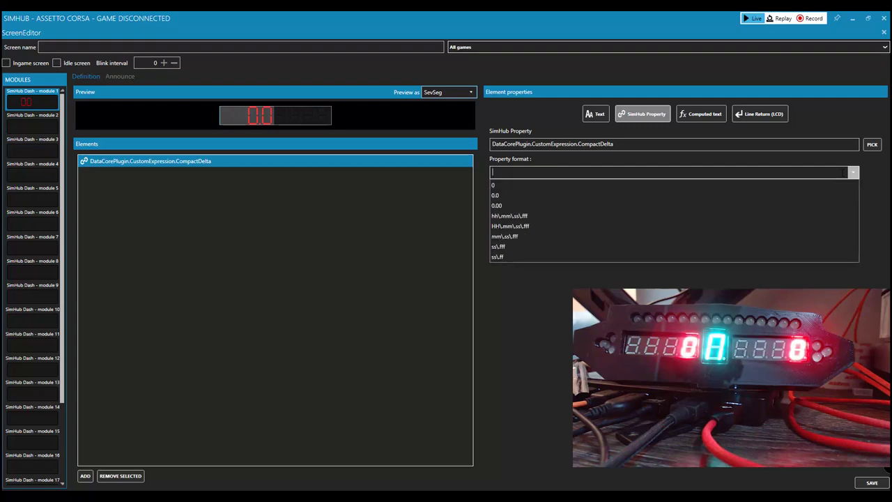
left_click(512, 197)
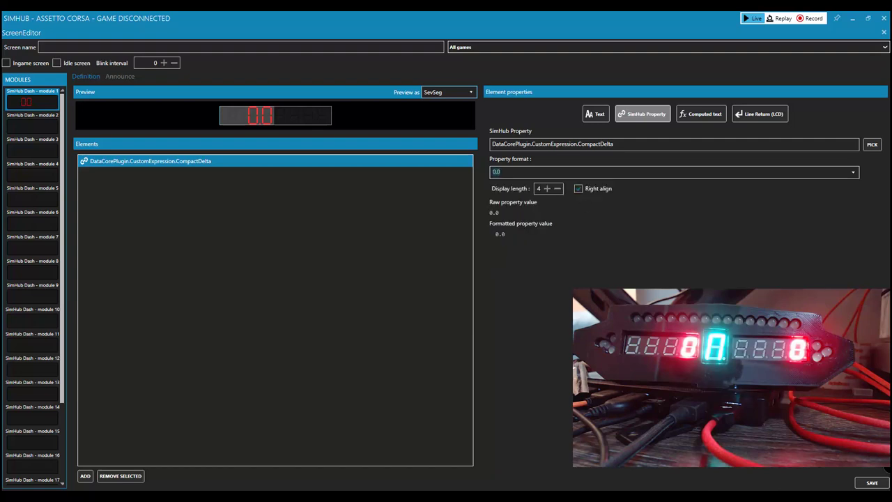
left_click(871, 483)
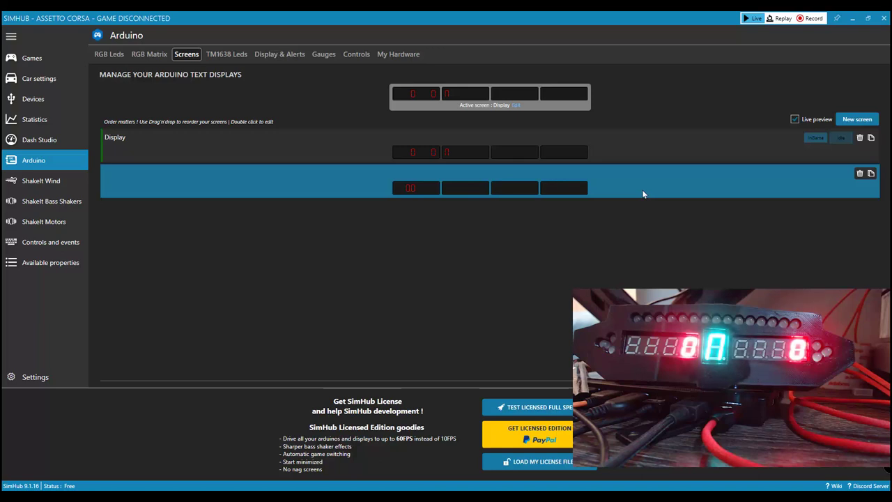
- Delete the unnamed CompactDelta screen from the Arduino text displays and confirm the deletion
left_click(860, 173)
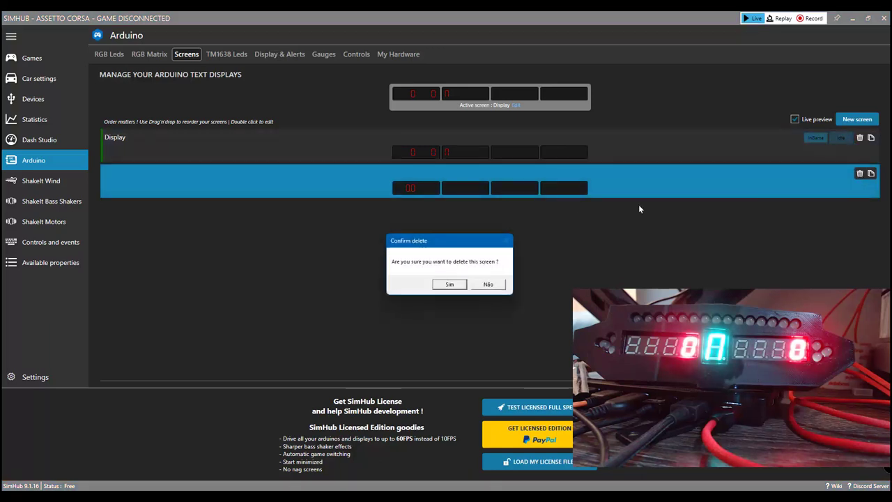
left_click(439, 283)
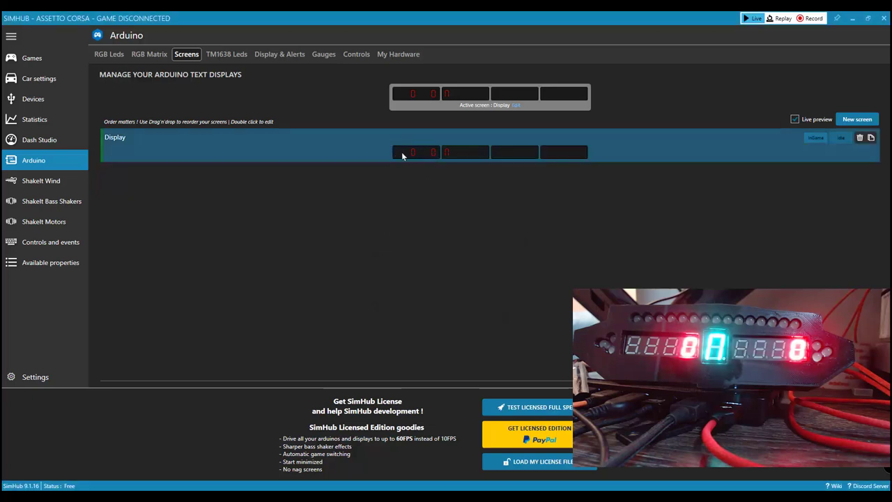